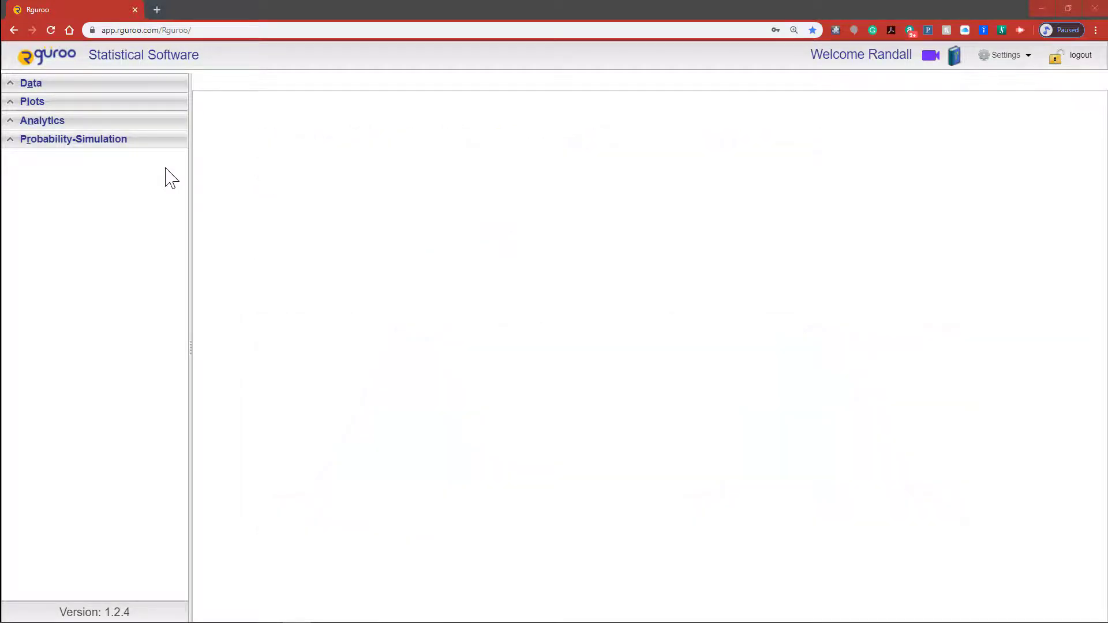
Step: Open the LA CountyOzoneRandom dataset from the Datasets list to view its Sep and Feb readings
{"action": "left_click", "coordinate": [87, 86]}
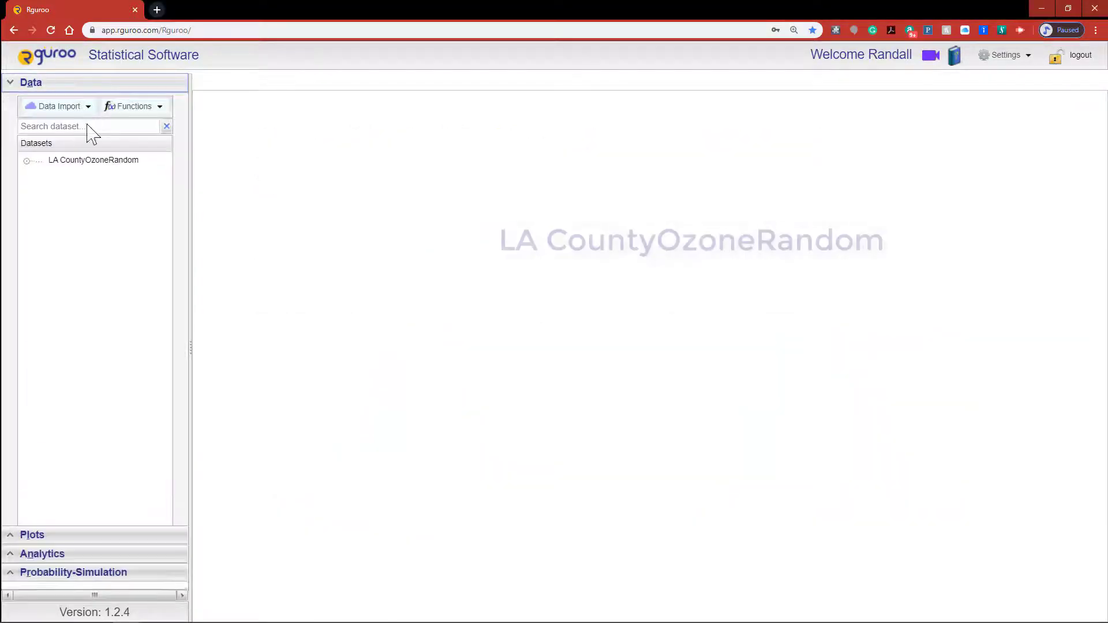
{"action": "double_click", "coordinate": [91, 163]}
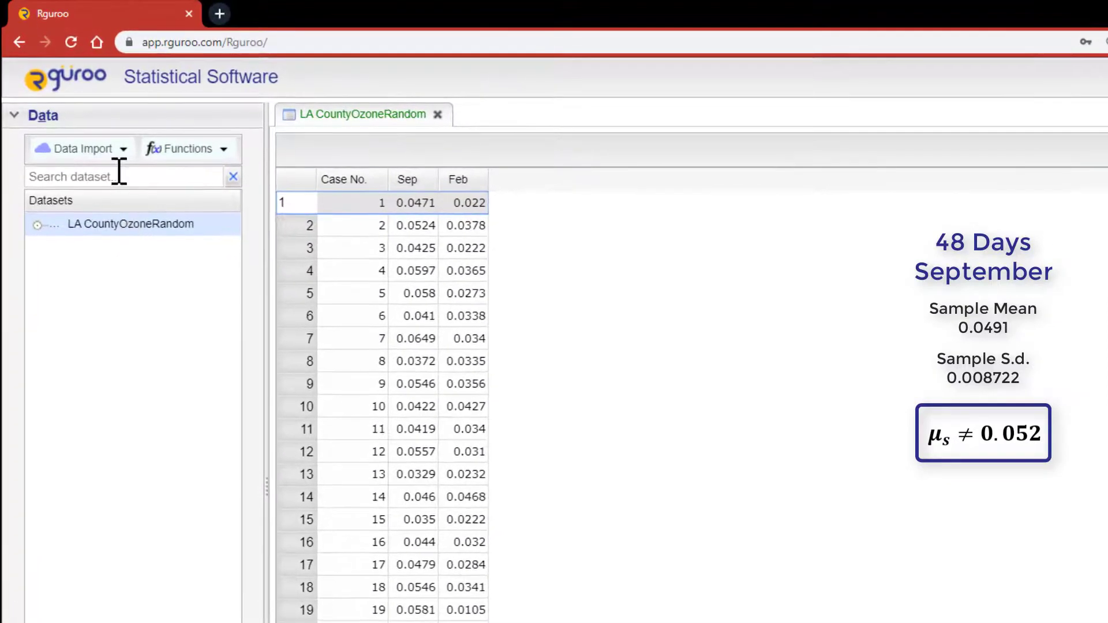
Step: Create a new Mean Inference > One Population analysis from the Analytics section
{"action": "left_click", "coordinate": [118, 122]}
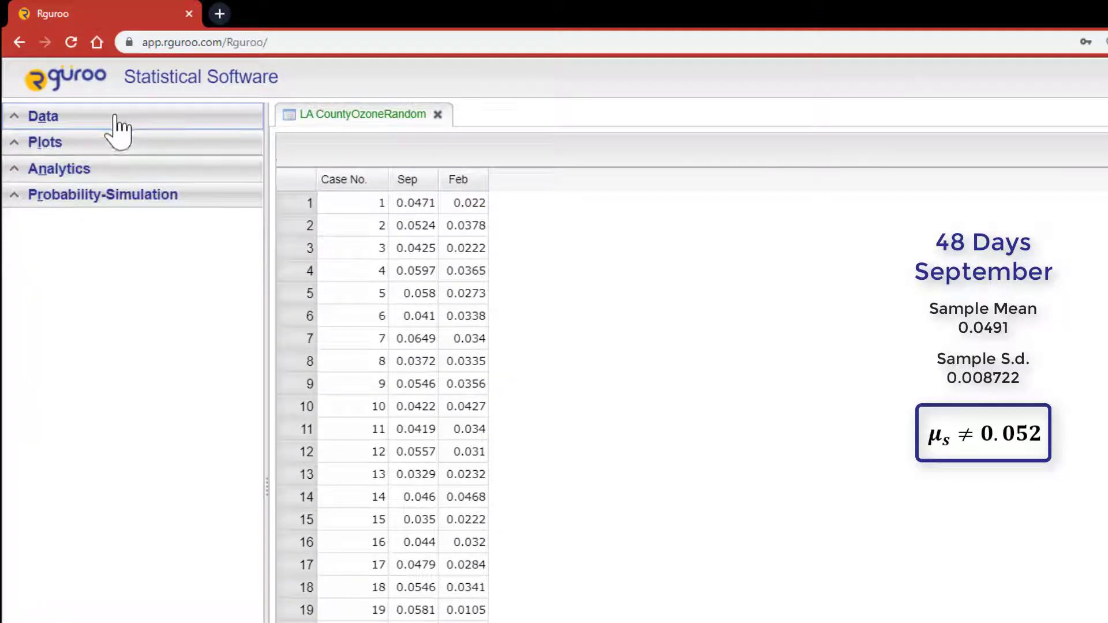
{"action": "left_click", "coordinate": [110, 171]}
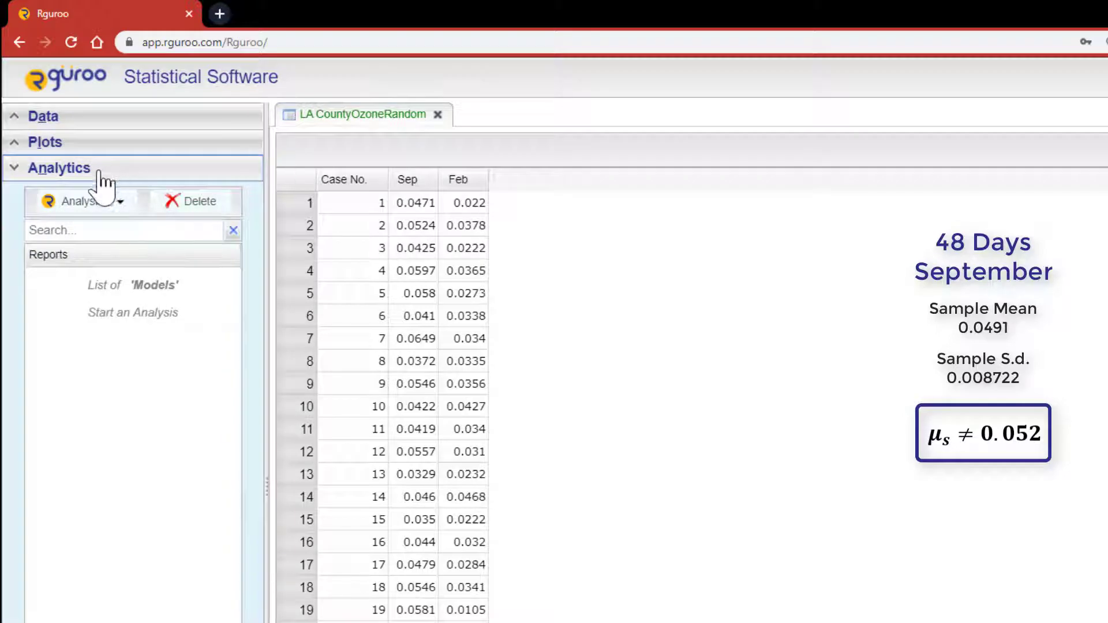
{"action": "left_click", "coordinate": [121, 202]}
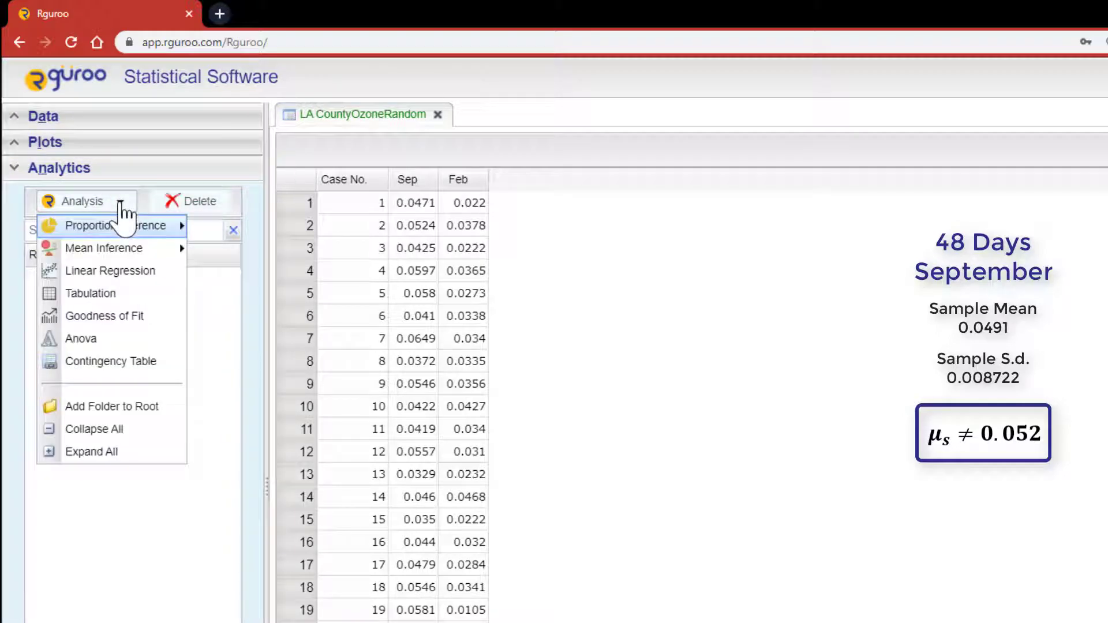
{"action": "mouse_move", "coordinate": [121, 250]}
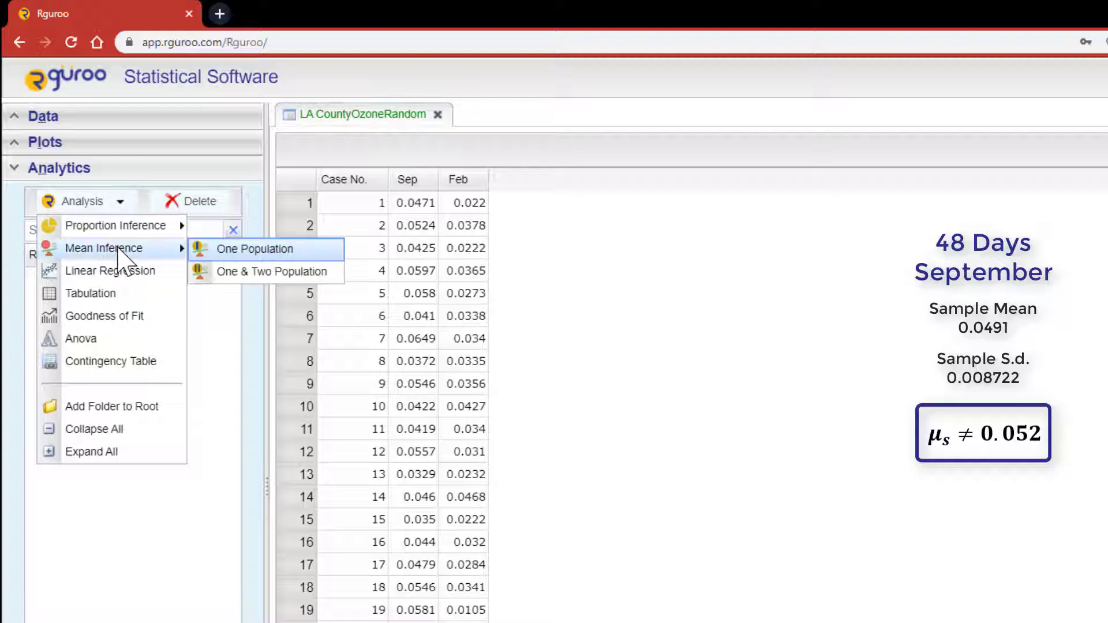
{"action": "left_click", "coordinate": [257, 248]}
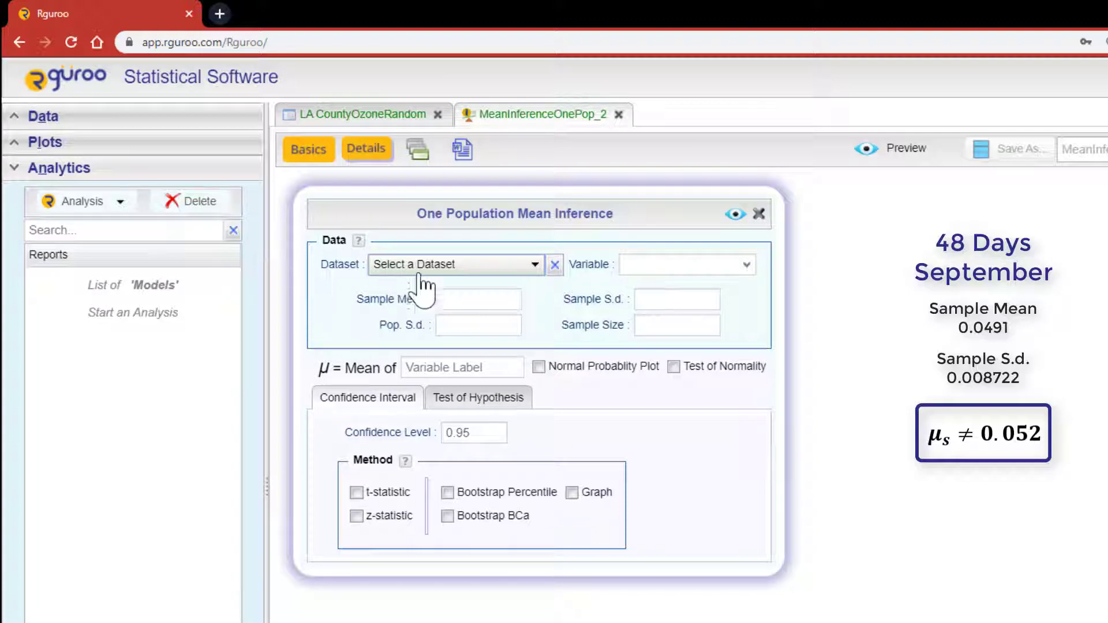
Step: Enter sample mean 0.04914, s.d. 0.00872, size 48, and label the mean 'September Ozone'
{"action": "left_click", "coordinate": [456, 299]}
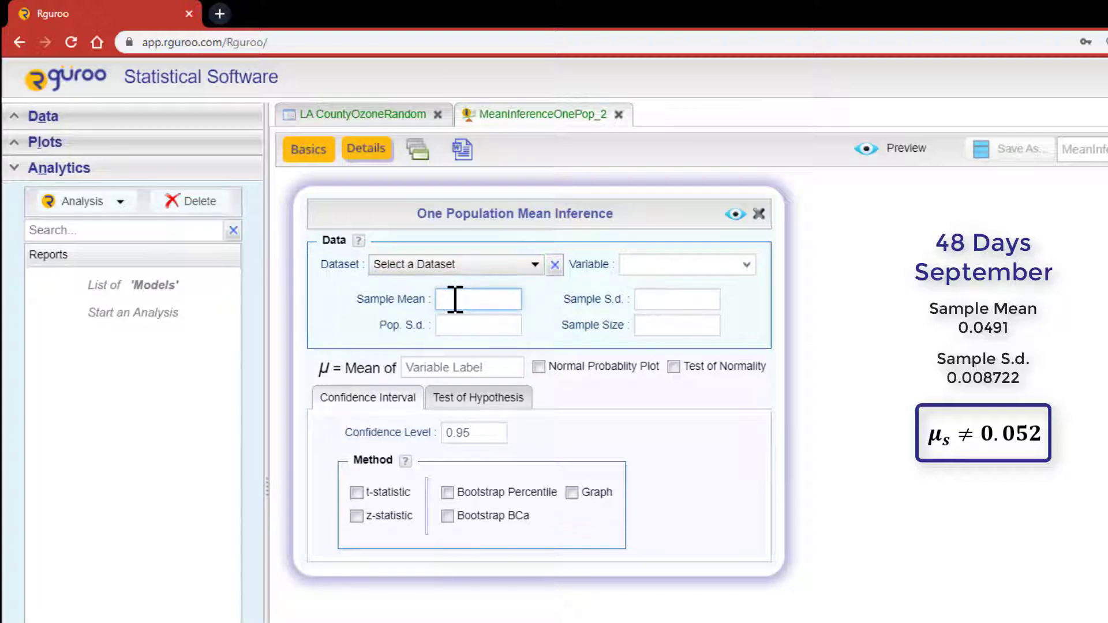
{"action": "type", "text": "0.04914"}
{"action": "left_click", "coordinate": [681, 299]}
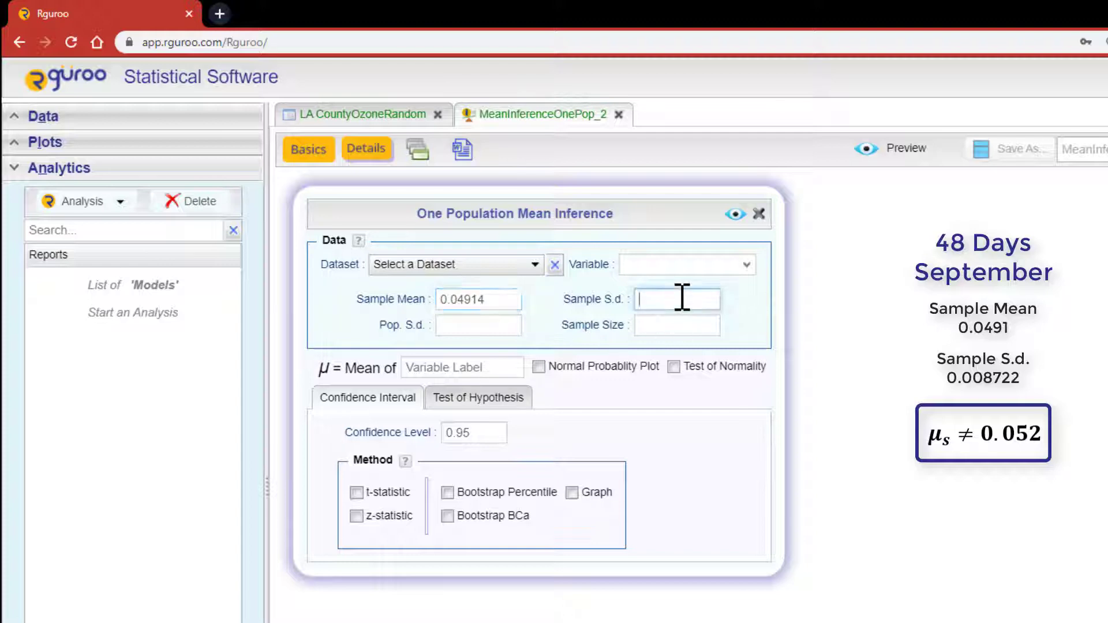
{"action": "type", "text": "872"}
{"action": "key", "text": "Home"}
{"action": "type", "text": "0.00"}
{"action": "left_click", "coordinate": [642, 325]}
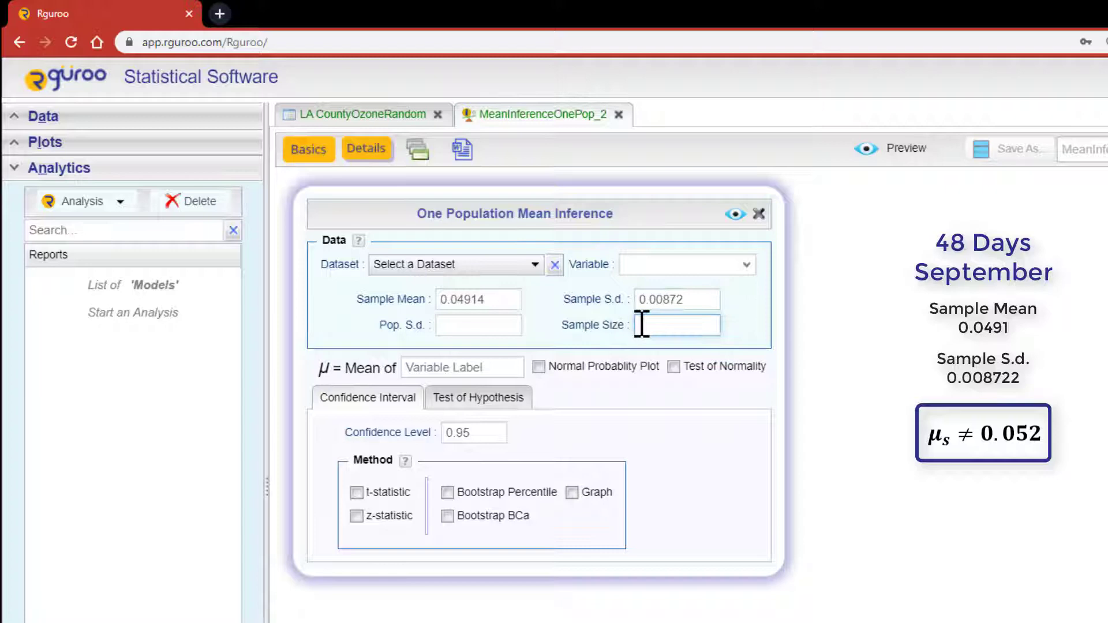
{"action": "type", "text": "48"}
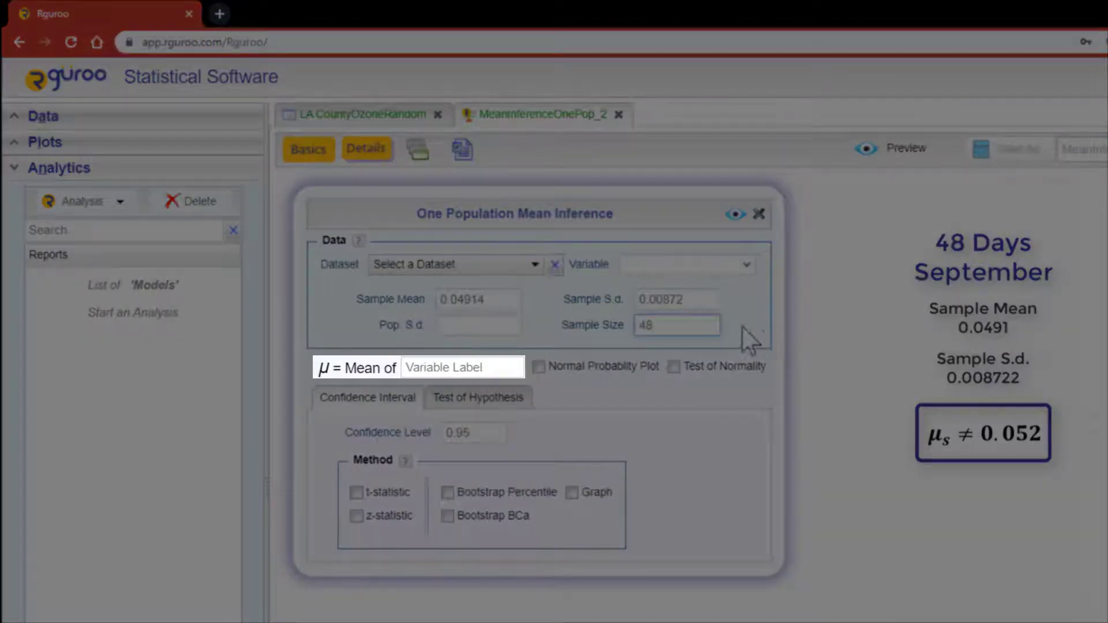
{"action": "left_click", "coordinate": [439, 368]}
{"action": "type", "text": "September O"}
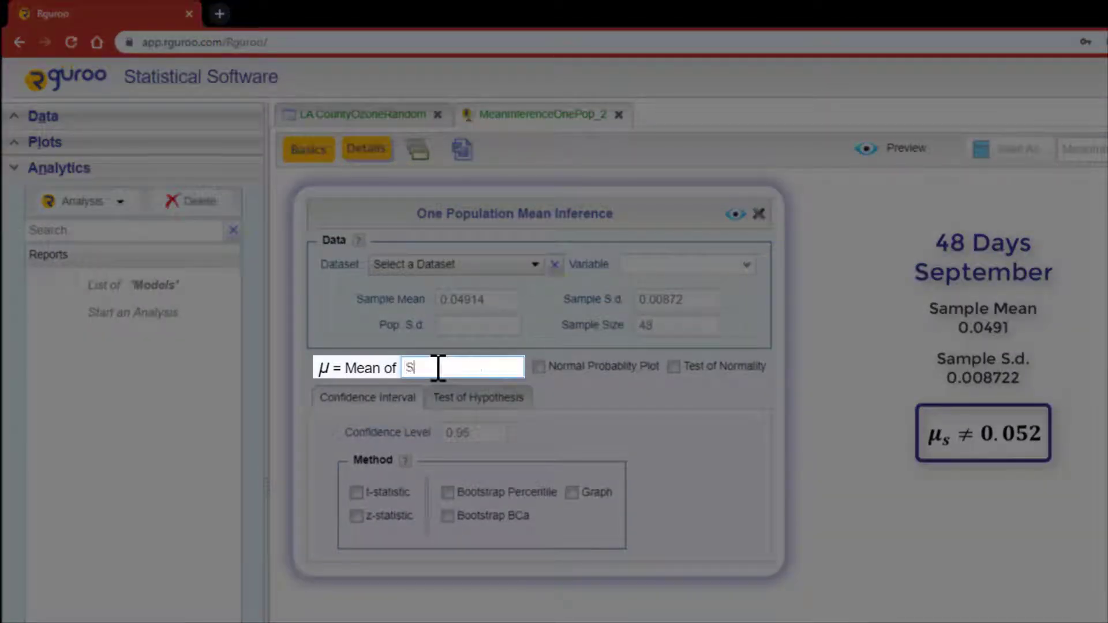
{"action": "type", "text": "zone"}
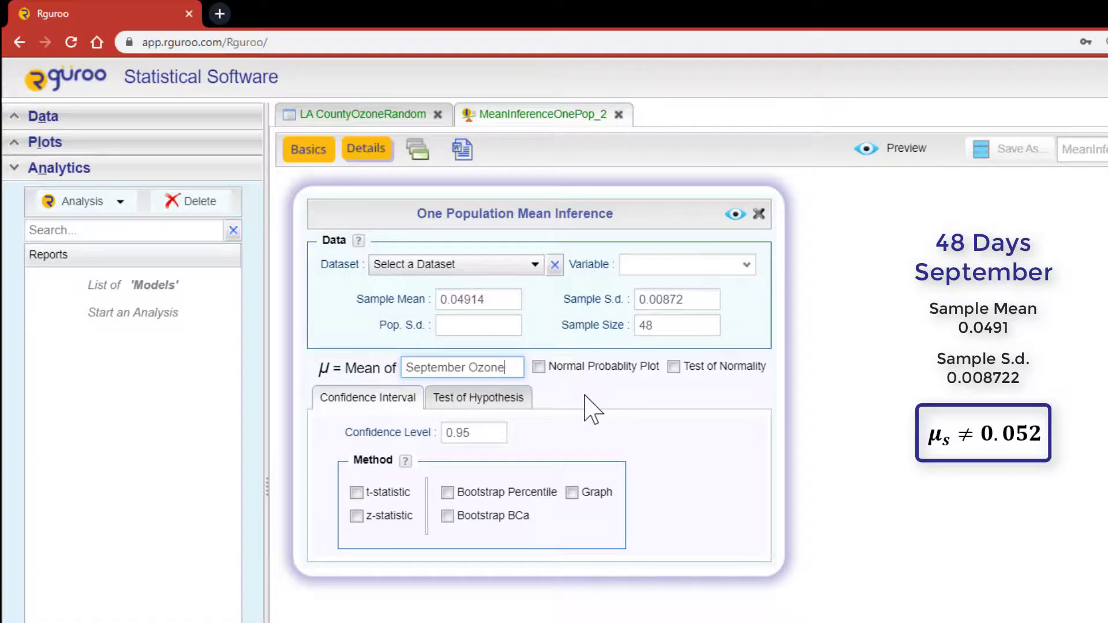
Step: Set the hypothesis test to mean ≠ 0.052, using both t-statistic and z-statistic
{"action": "left_click", "coordinate": [526, 400]}
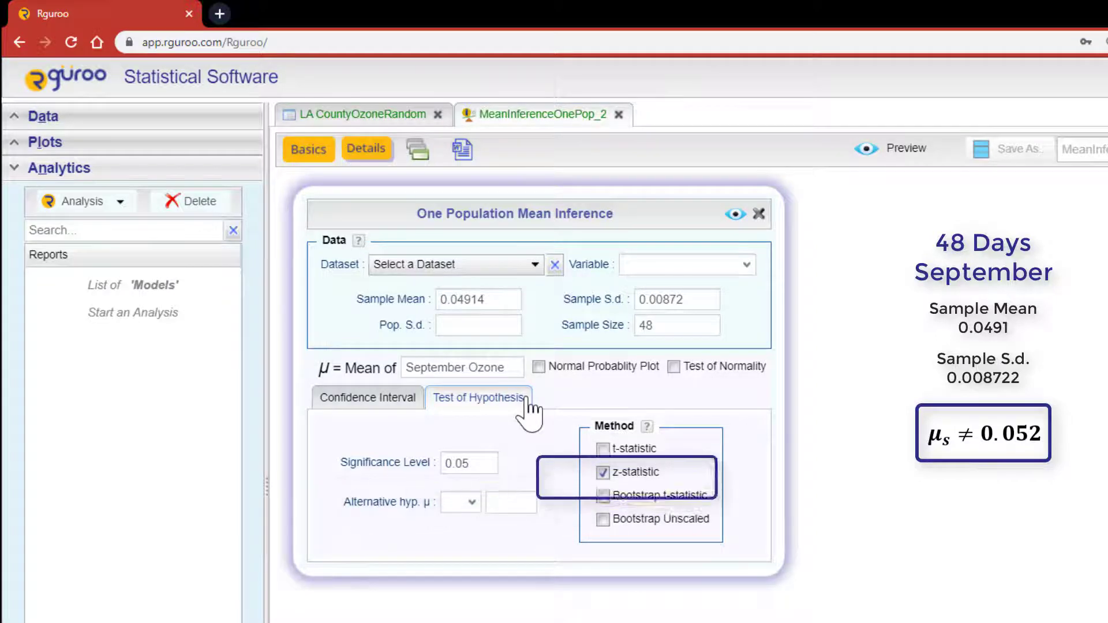
{"action": "left_click", "coordinate": [514, 501]}
{"action": "type", "text": "0"}
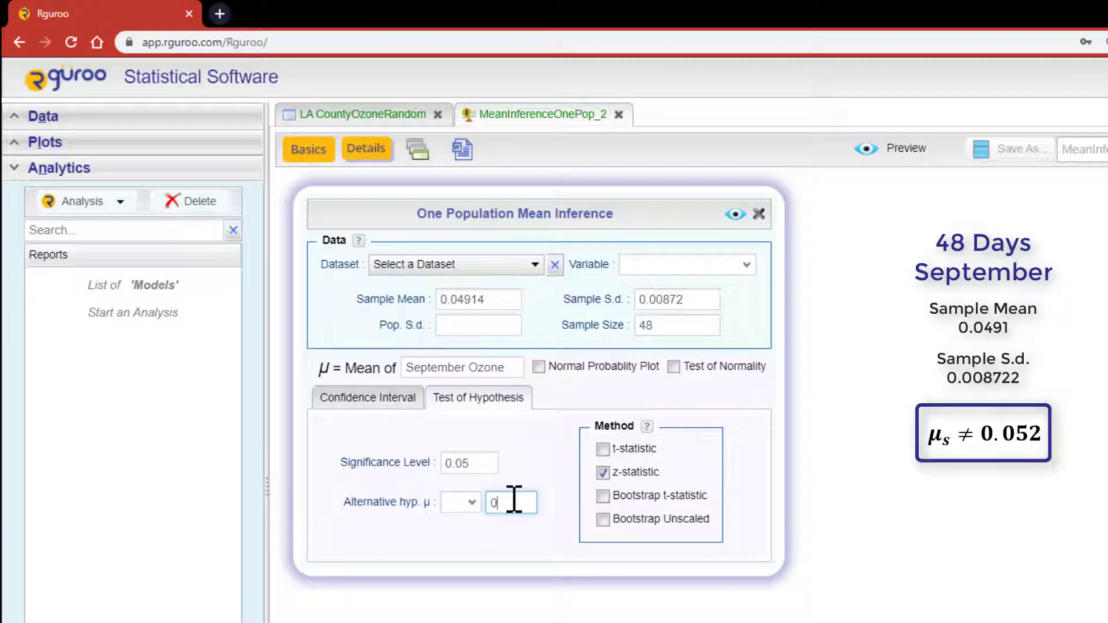
{"action": "type", "text": ".052"}
{"action": "left_click", "coordinate": [470, 512]}
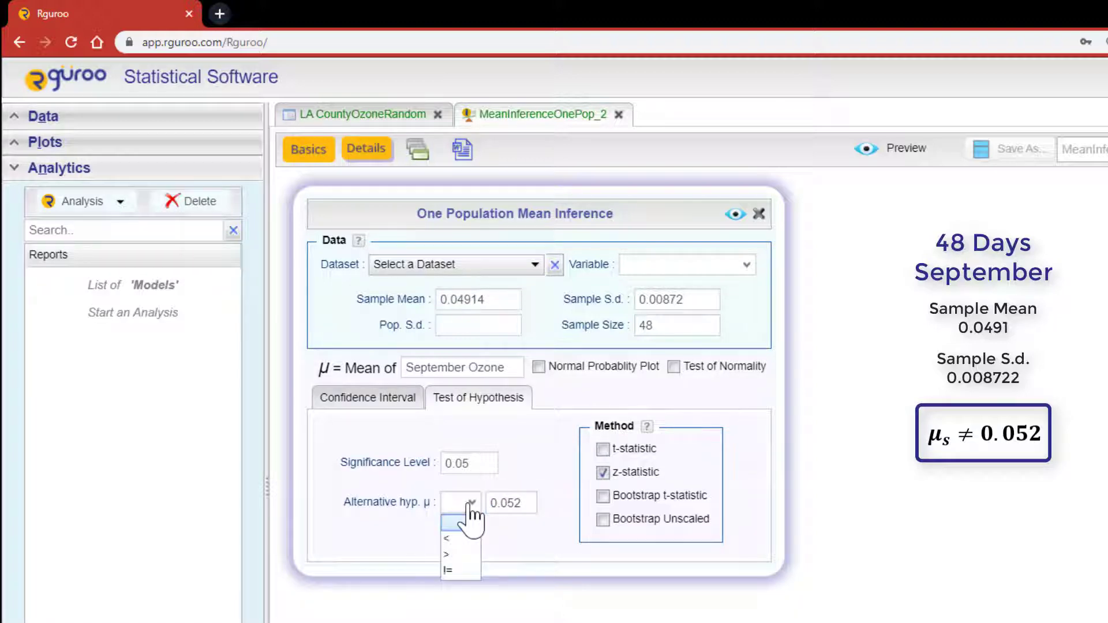
{"action": "left_click", "coordinate": [463, 571]}
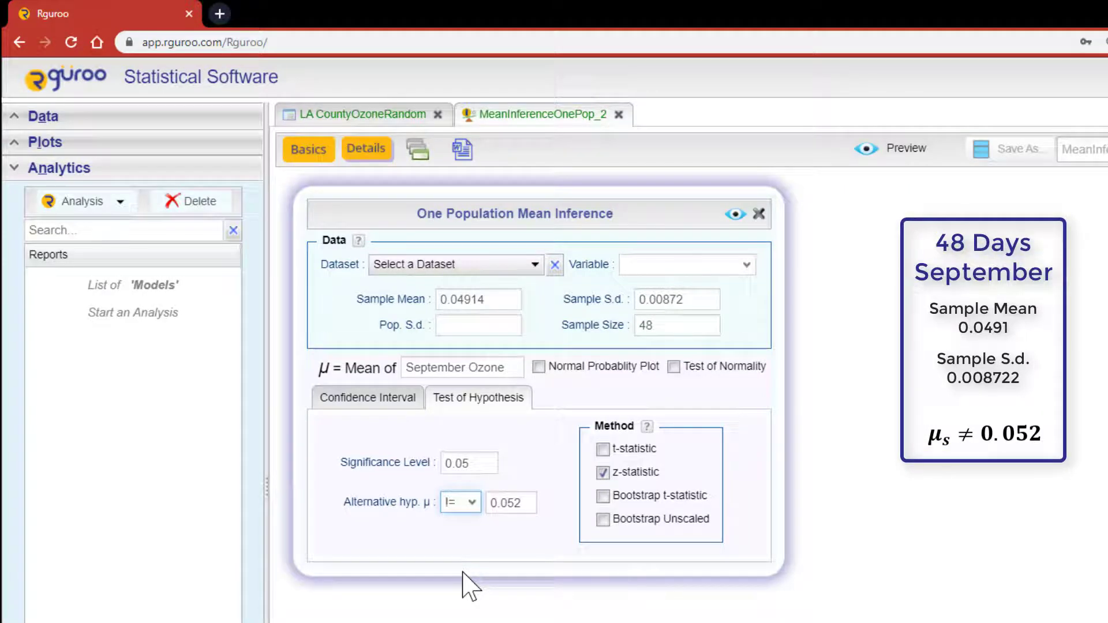
{"action": "left_click", "coordinate": [603, 450]}
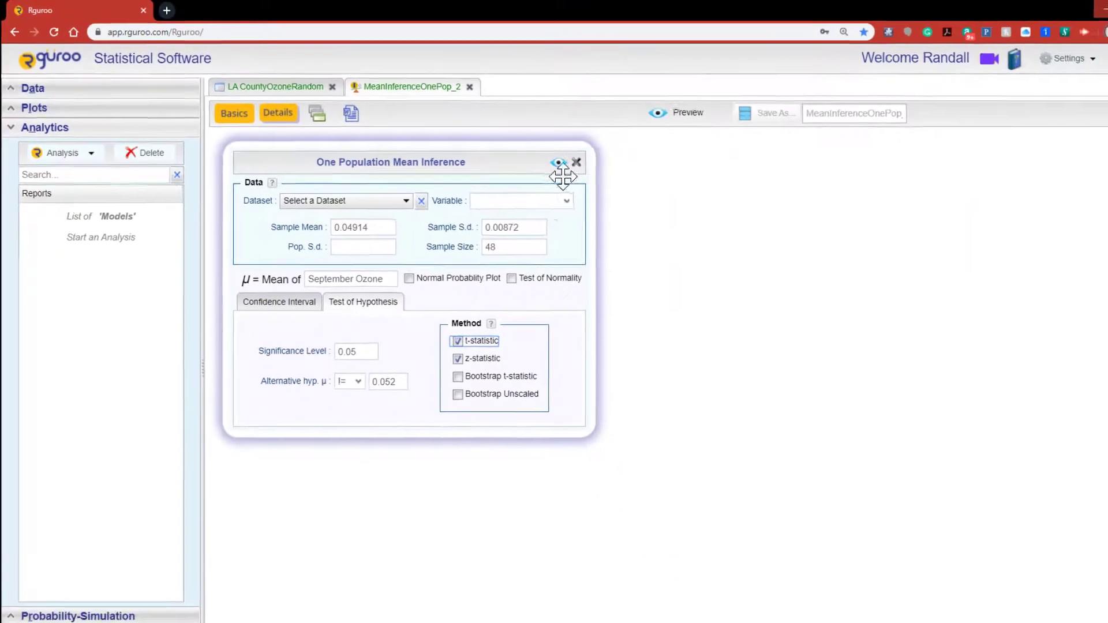
Step: Preview the report and scroll to the t-test p-value graph (t = -2.2723, p = 0.027684)
{"action": "left_click", "coordinate": [530, 154]}
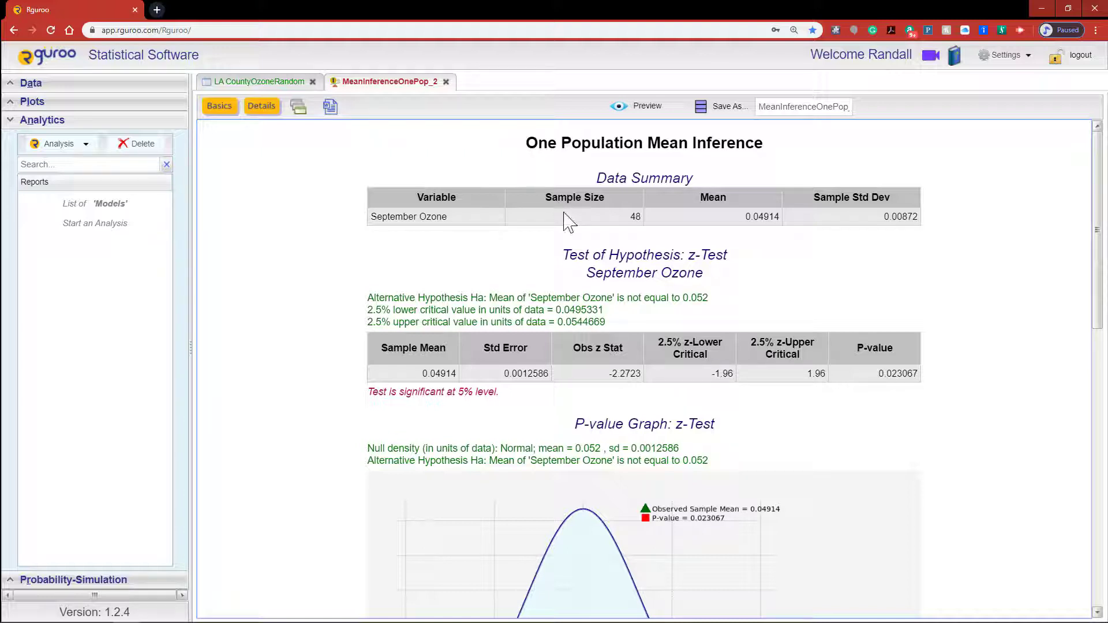
{"action": "left_click_drag", "start_coordinate": [1097, 234], "coordinate": [1087, 525]}
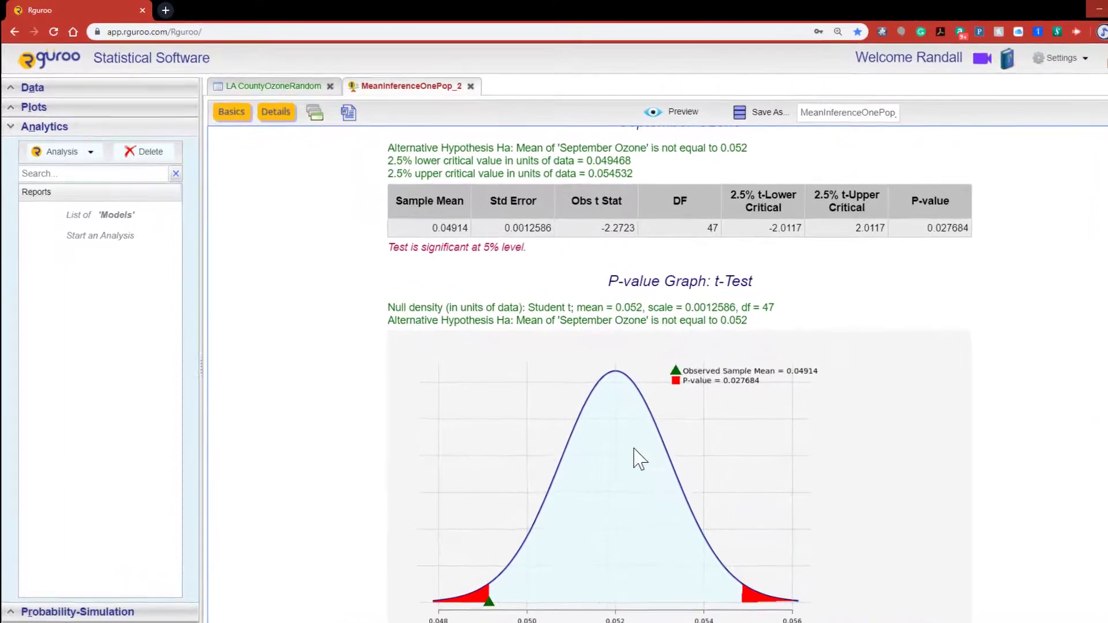
Step: Start another One Population mean inference analysis
{"action": "left_click", "coordinate": [93, 166]}
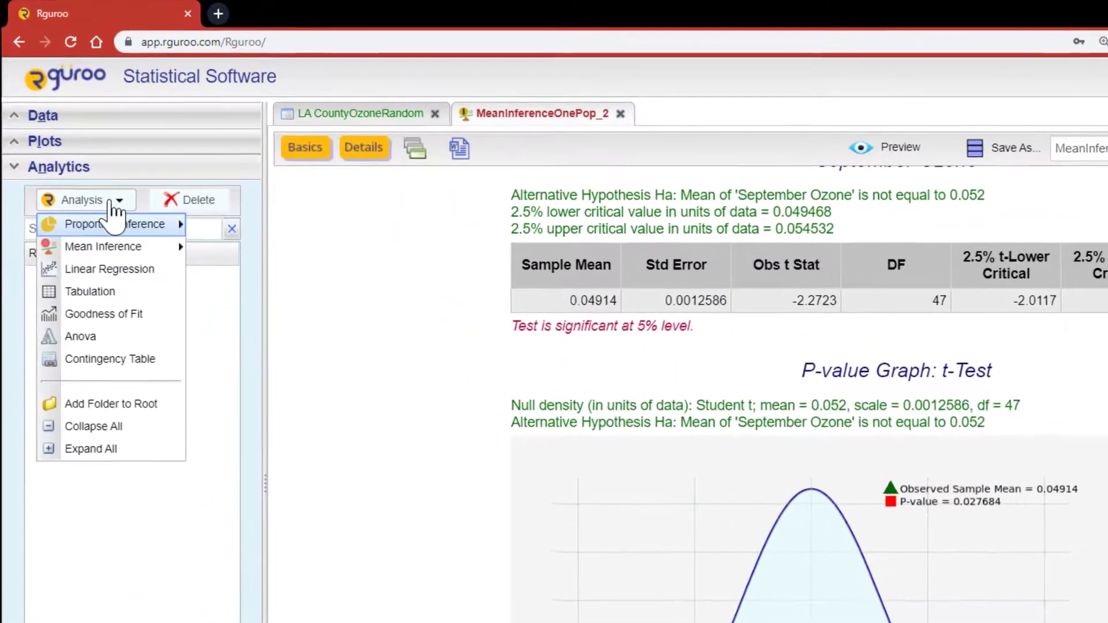
{"action": "mouse_move", "coordinate": [116, 248]}
{"action": "left_click", "coordinate": [223, 248]}
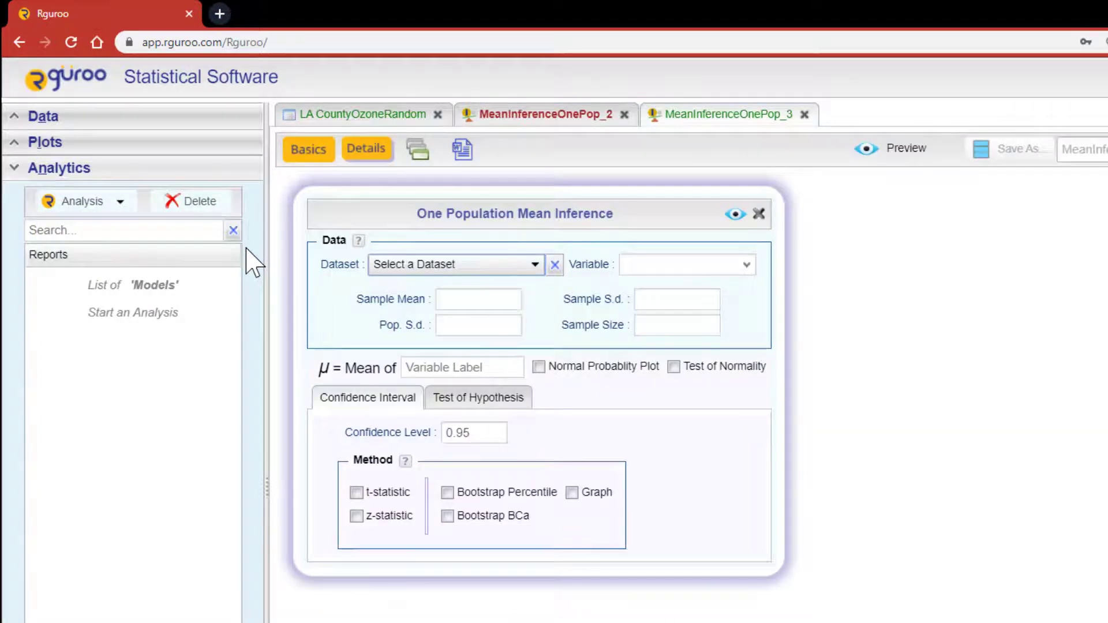
Step: Analyse the Sep variable of LA CountyOzoneRandom, labelling the mean 'Sep Ozone'
{"action": "left_click", "coordinate": [435, 265]}
{"action": "left_click", "coordinate": [444, 292]}
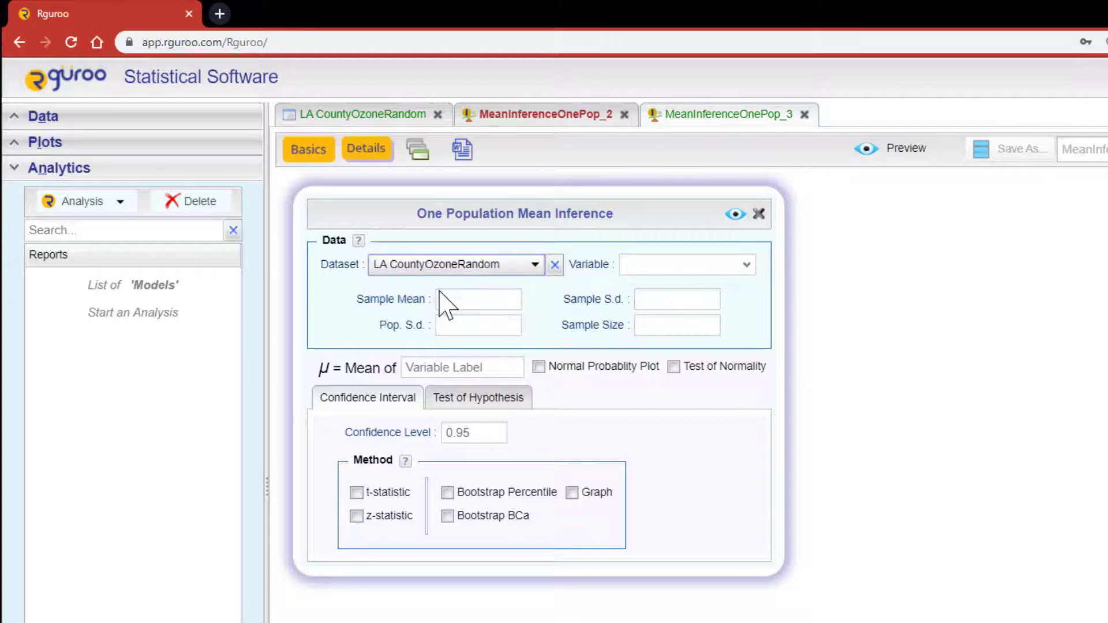
{"action": "left_click", "coordinate": [746, 267]}
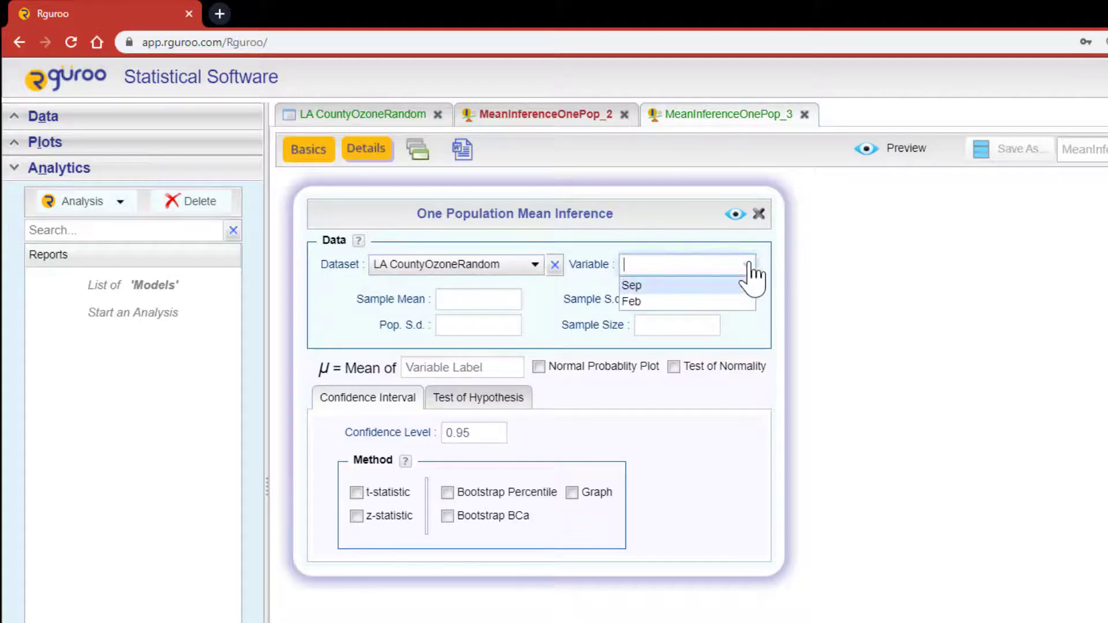
{"action": "left_click", "coordinate": [698, 285]}
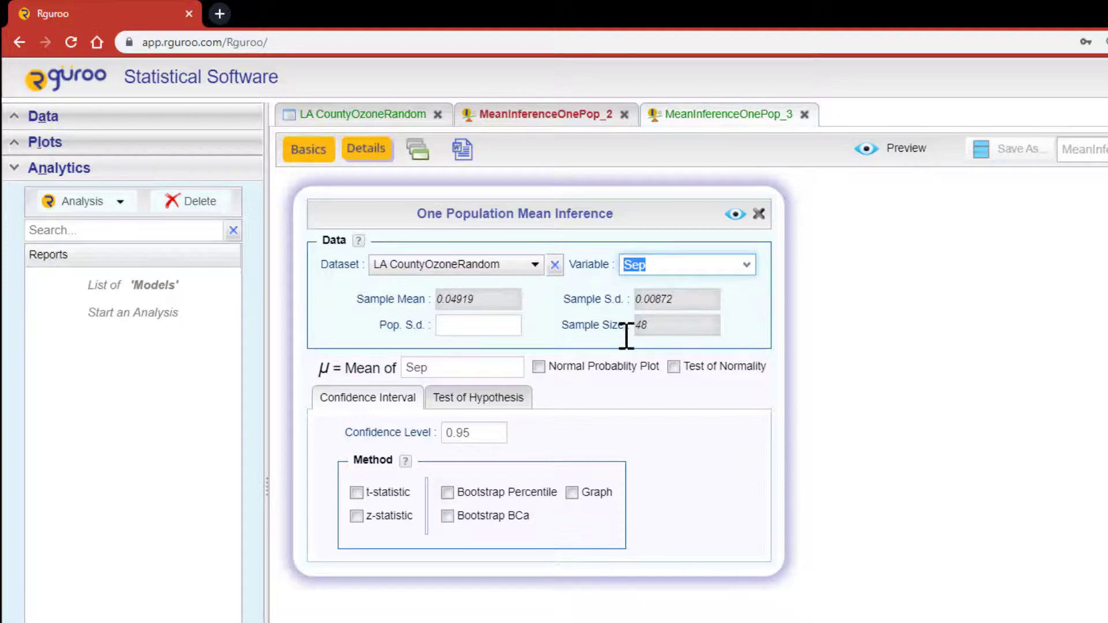
{"action": "left_click", "coordinate": [433, 366]}
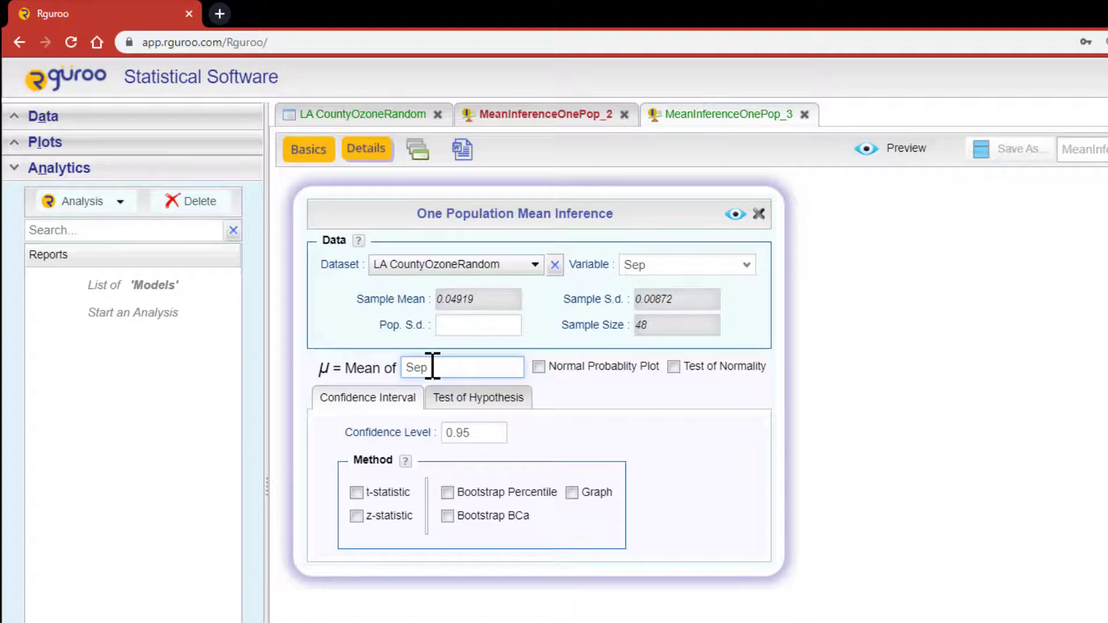
{"action": "type", "text": "Ozone"}
Step: Test mean ≠ 0.052 with t, z, bootstrap t and unscaled bootstrap methods selected
{"action": "left_click", "coordinate": [569, 411]}
{"action": "left_click", "coordinate": [488, 404]}
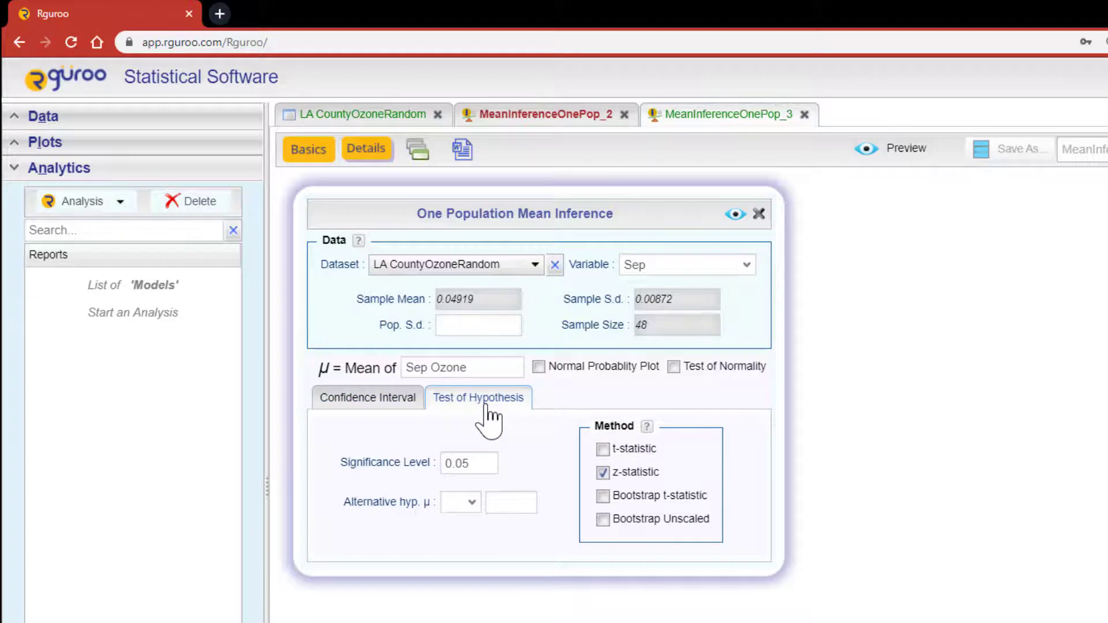
{"action": "left_click", "coordinate": [602, 450]}
{"action": "left_click", "coordinate": [601, 496]}
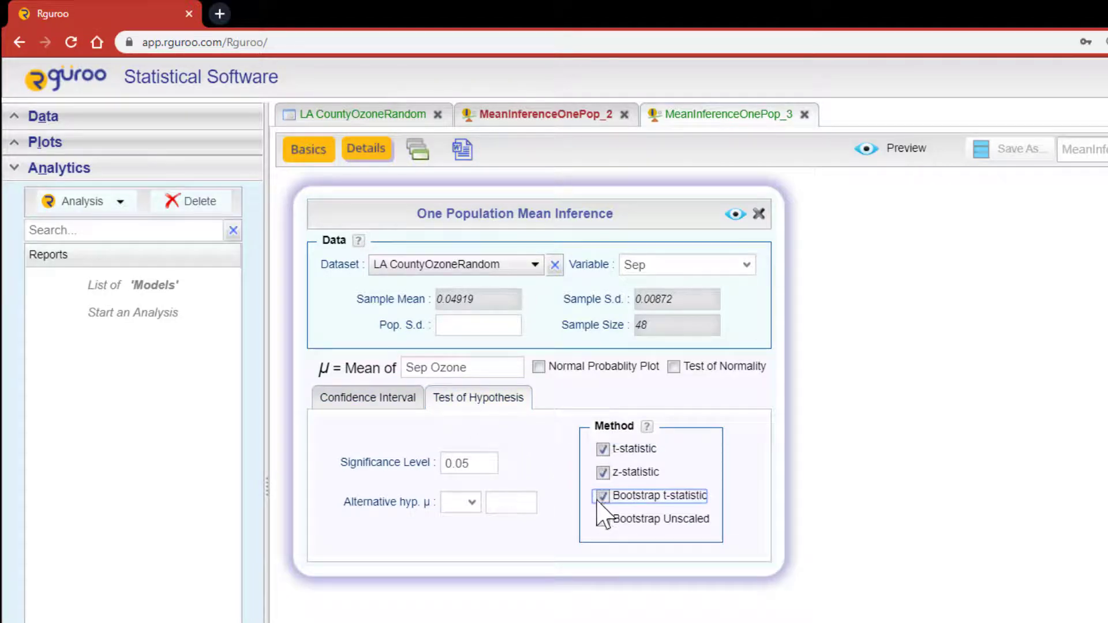
{"action": "left_click", "coordinate": [602, 520]}
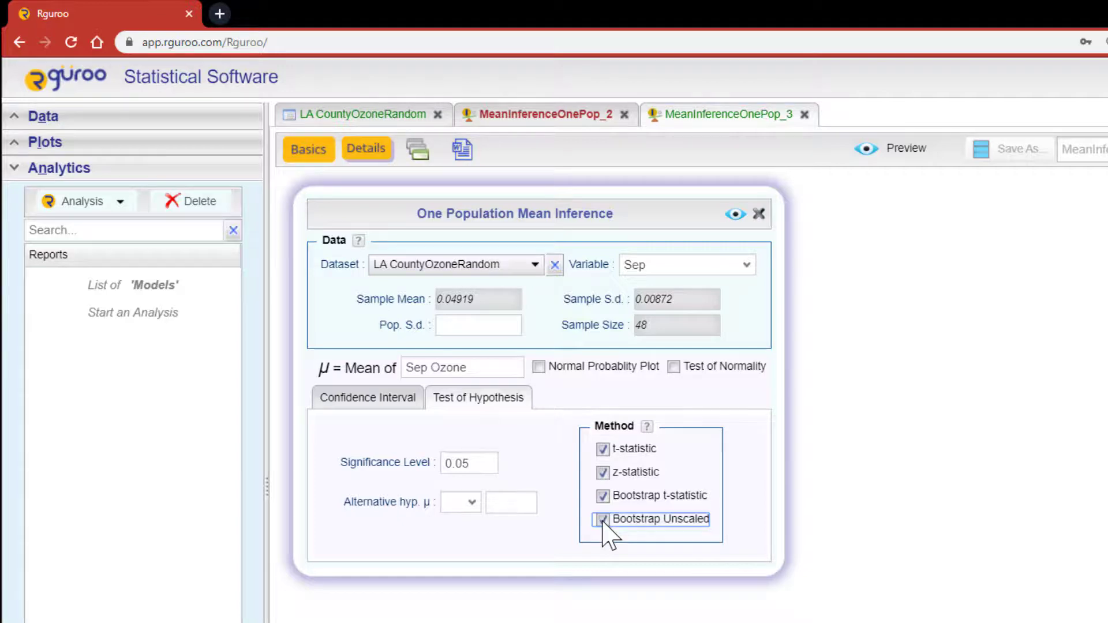
{"action": "left_click", "coordinate": [515, 508]}
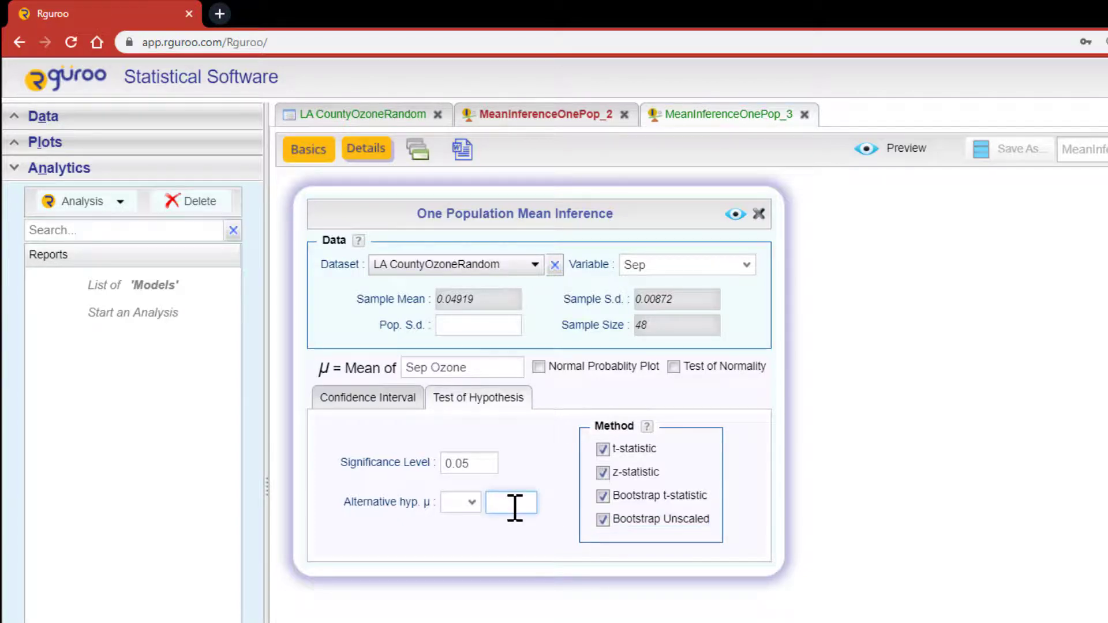
{"action": "type", "text": "0.052"}
{"action": "left_click", "coordinate": [470, 504]}
{"action": "left_click", "coordinate": [459, 574]}
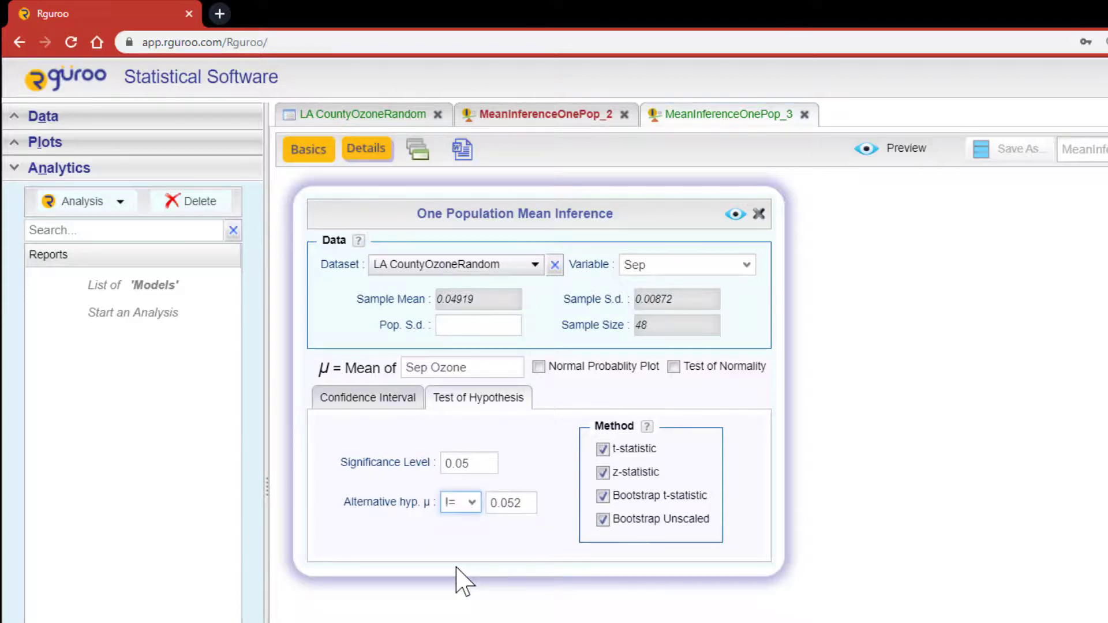
Step: Preview the Sep Ozone report and scroll to the 10000 bootstrap replicates histogram
{"action": "left_click", "coordinate": [736, 214]}
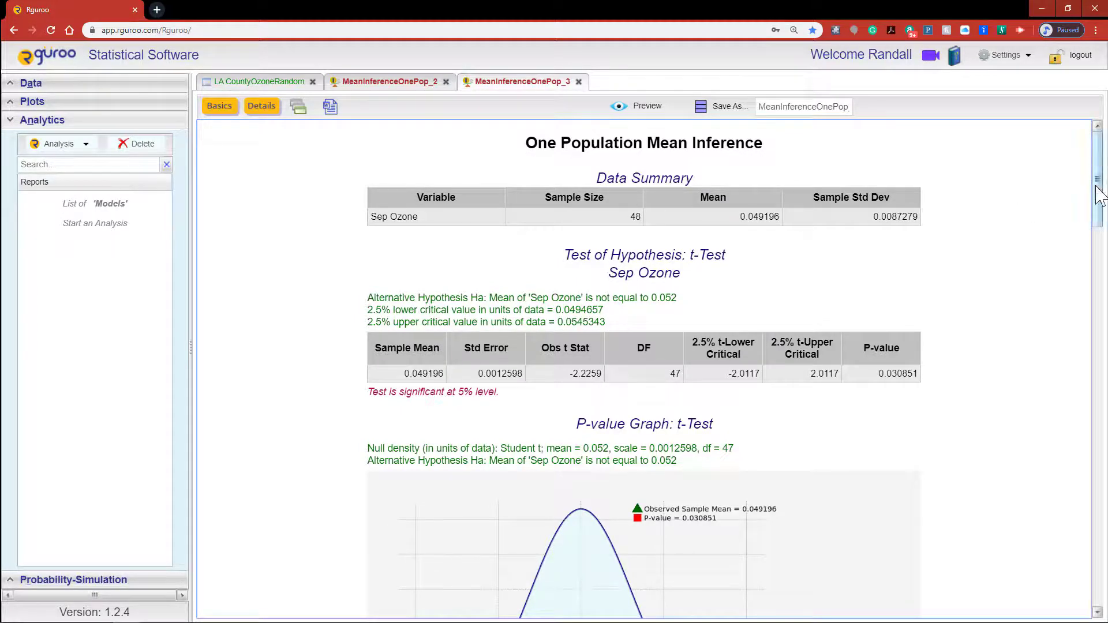
{"action": "left_click_drag", "start_coordinate": [1099, 178], "coordinate": [1101, 597]}
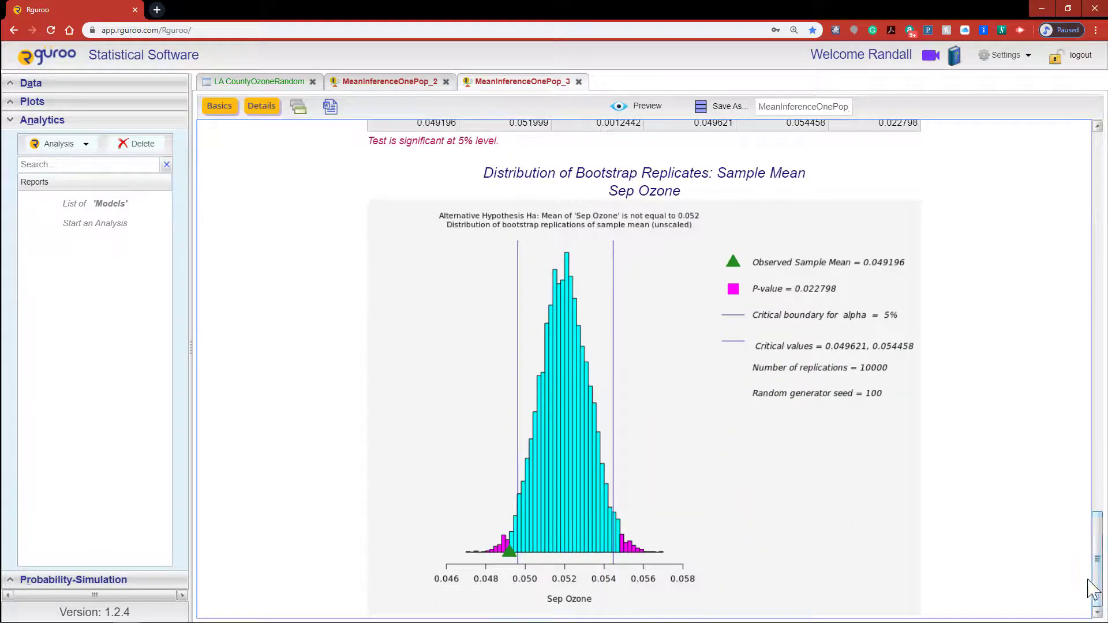